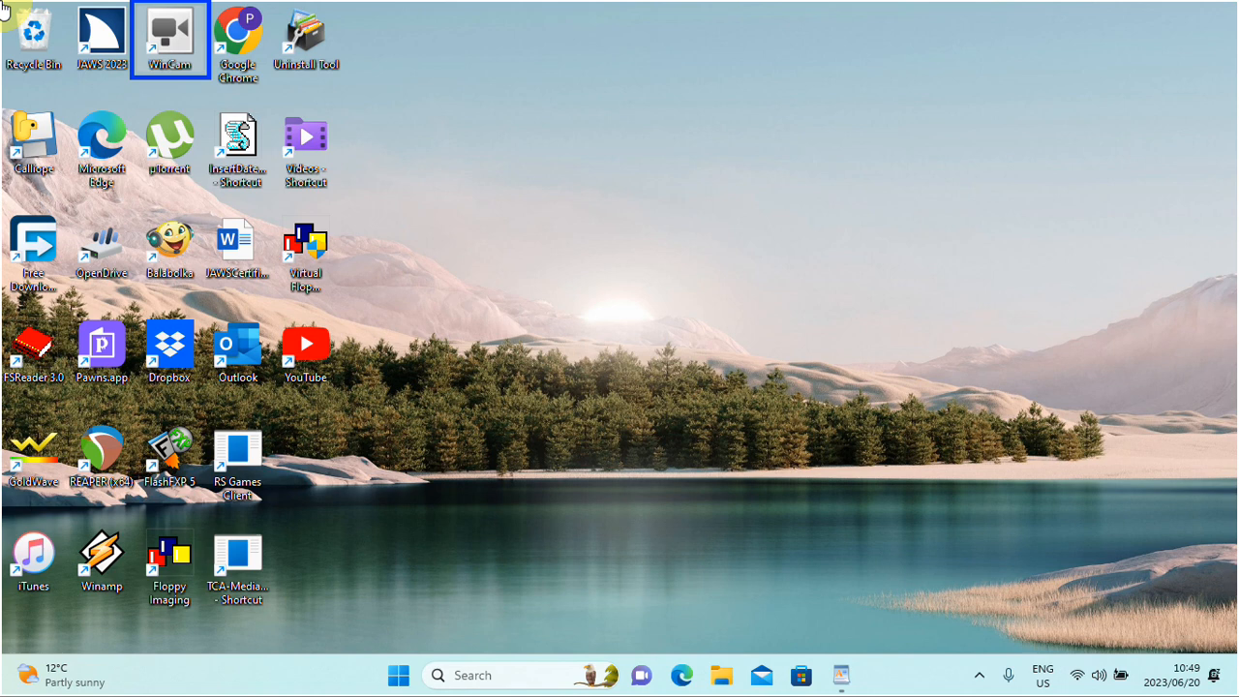
Switch to WordPad, browse the file list of the Documents folder and try to open Document.rtf.
key(alt+Tab)
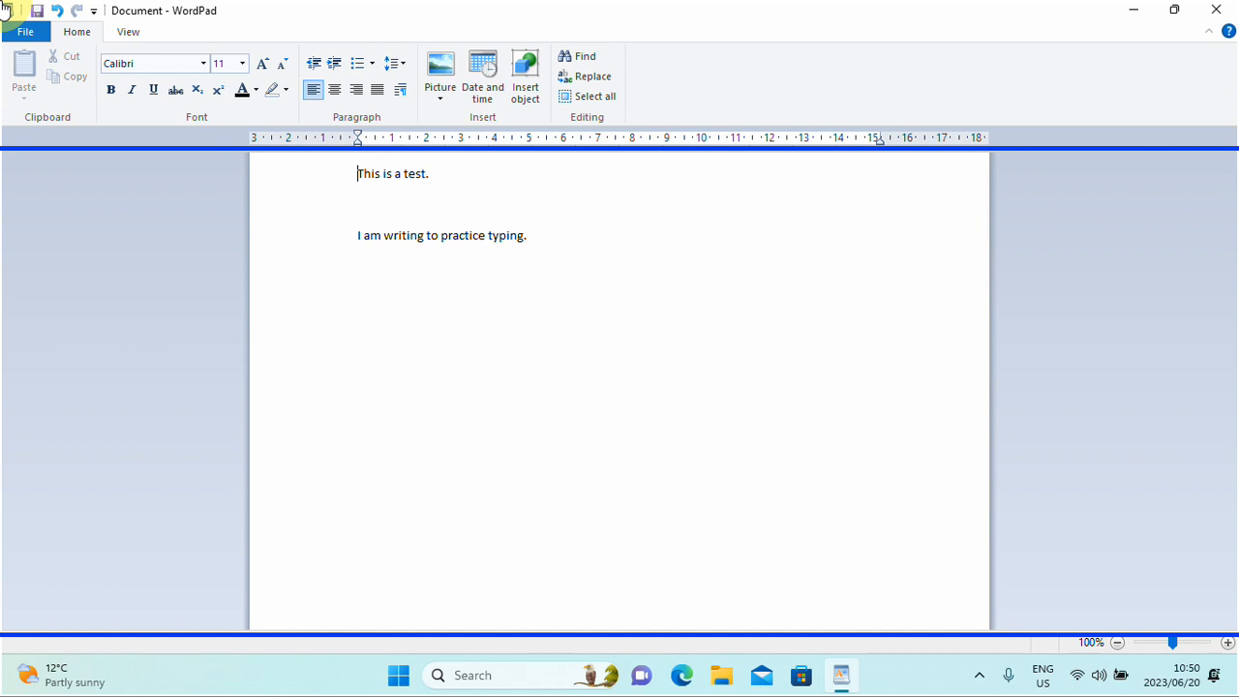
key(ctrl+o)
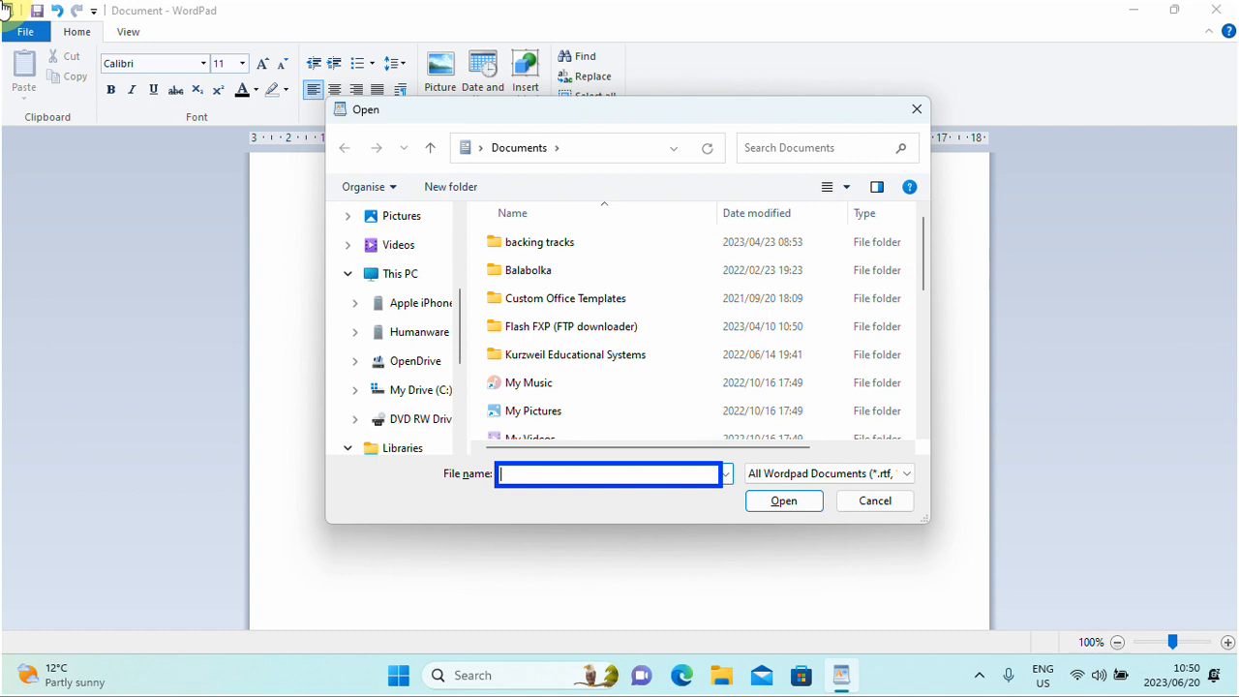
key(shift+Tab)
key(shift+Tab)
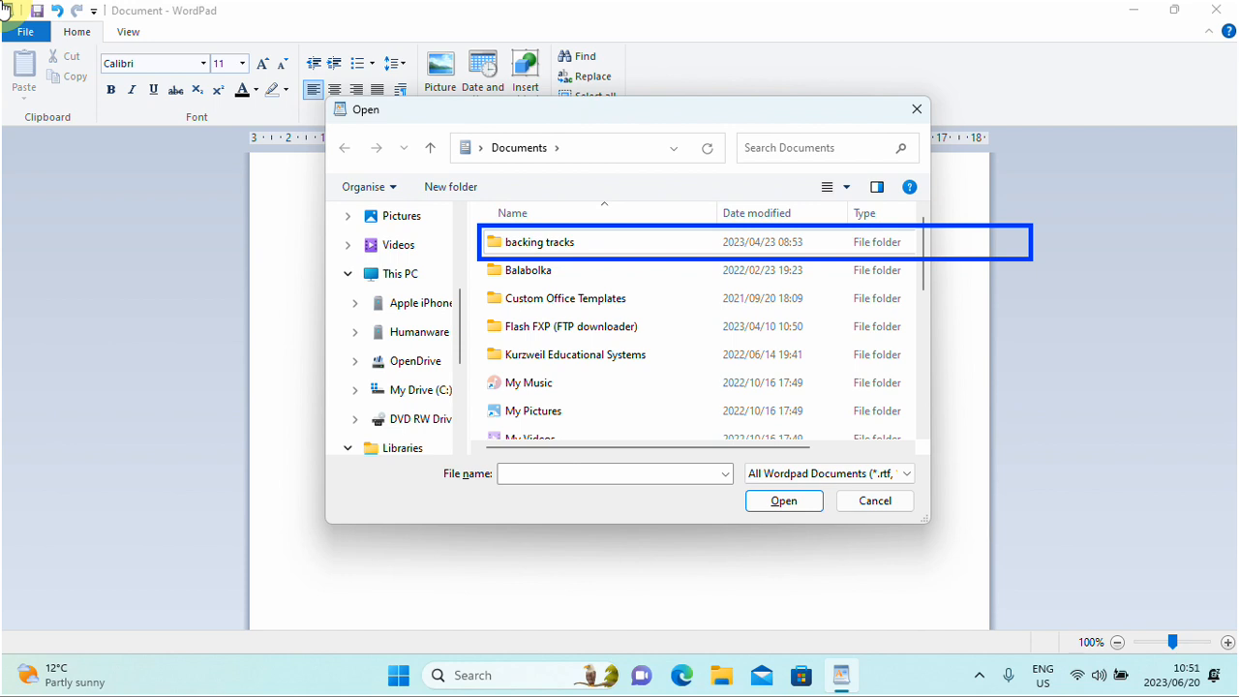
key(Down)
key(Down)
key(Down)
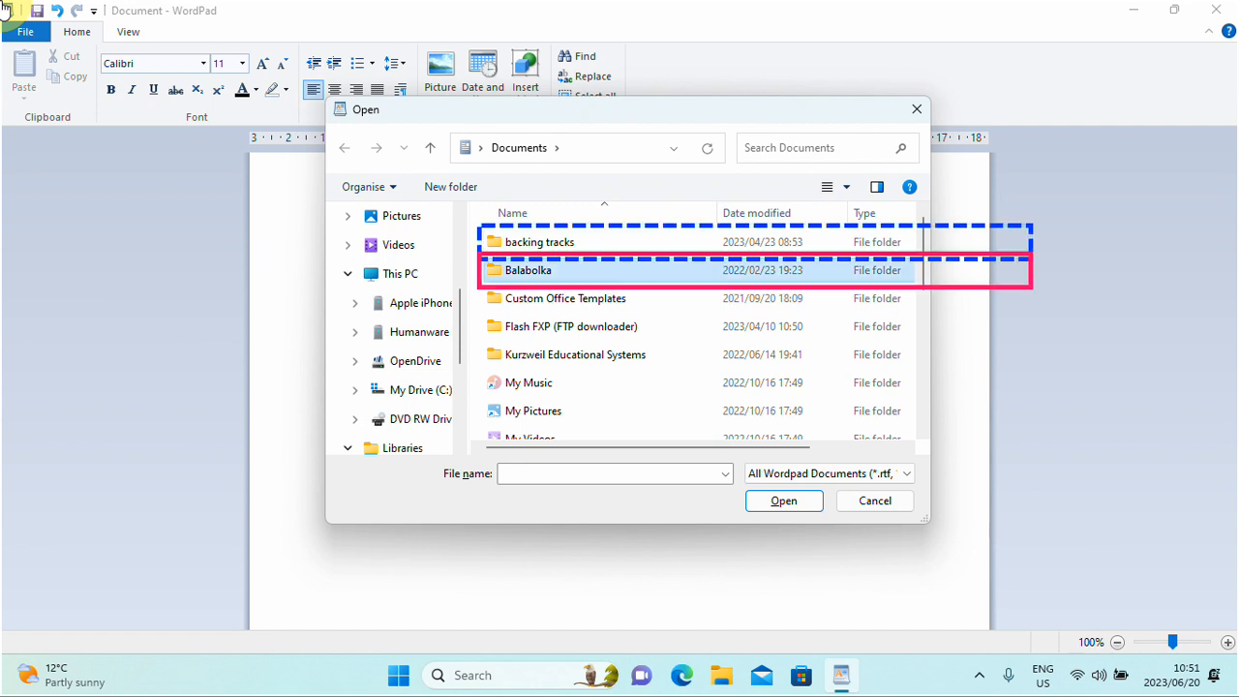
key(Down)
key(Down)
key(Down)
key(Down)
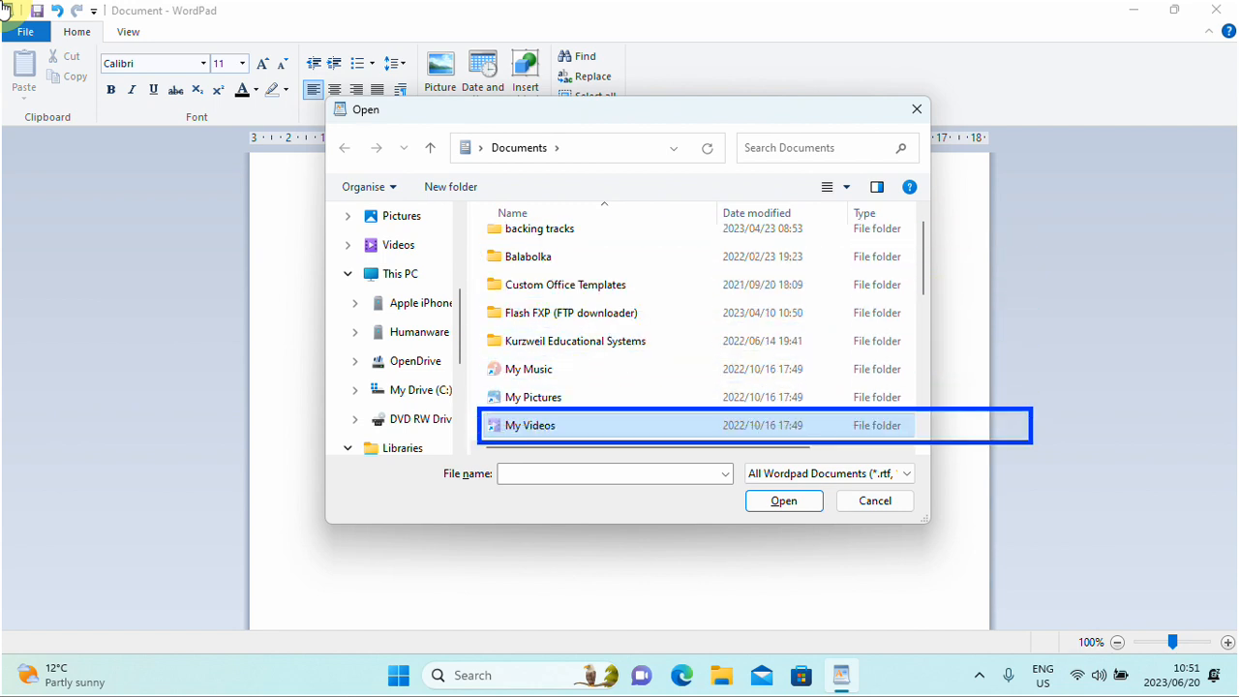
key(Down)
key(Down)
key(Down)
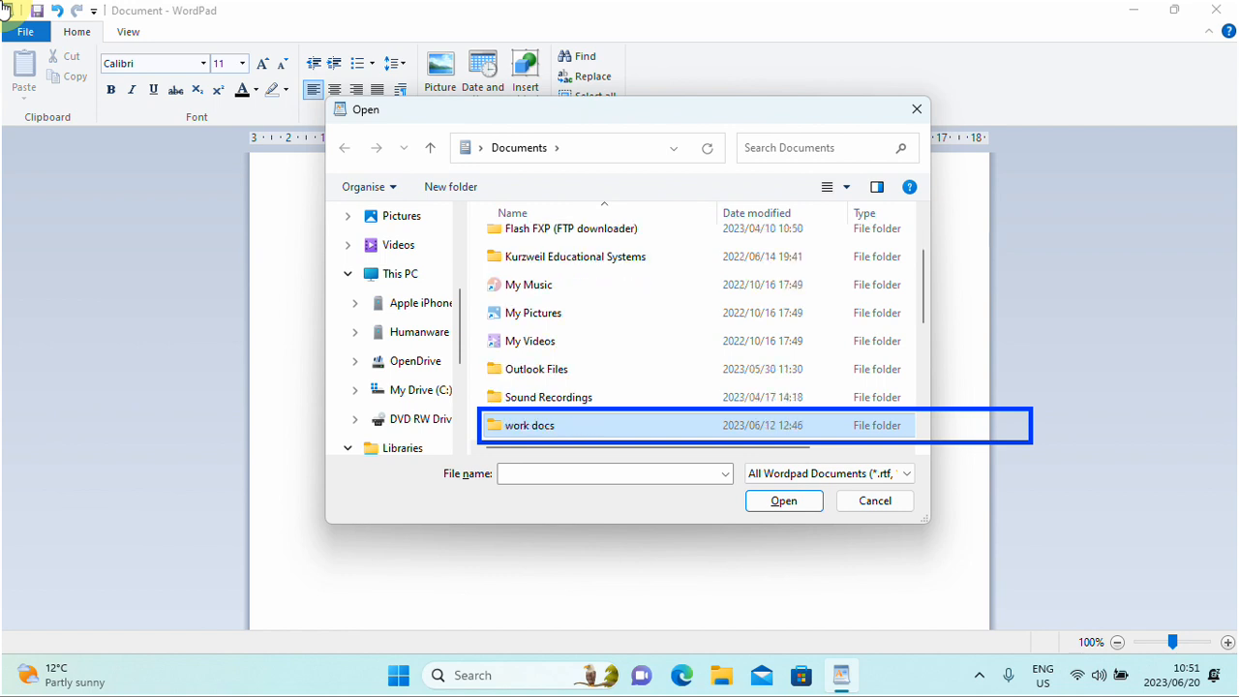
key(Down)
key(Down)
key(Down)
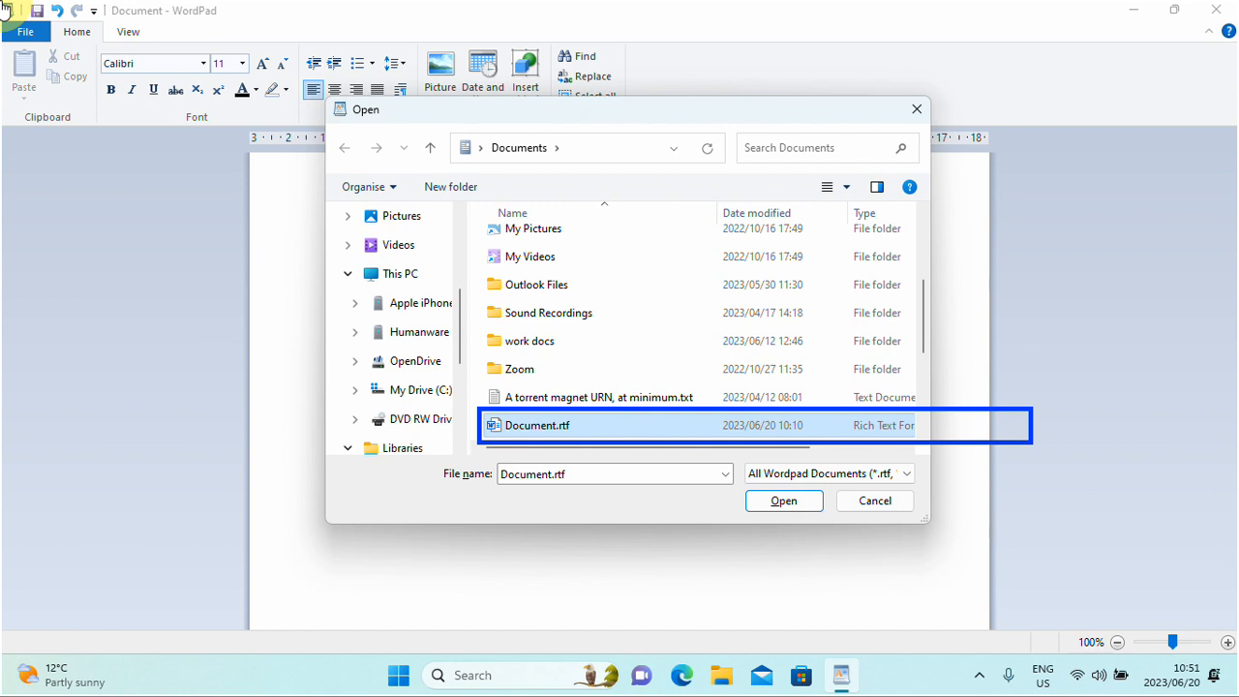
key(Return)
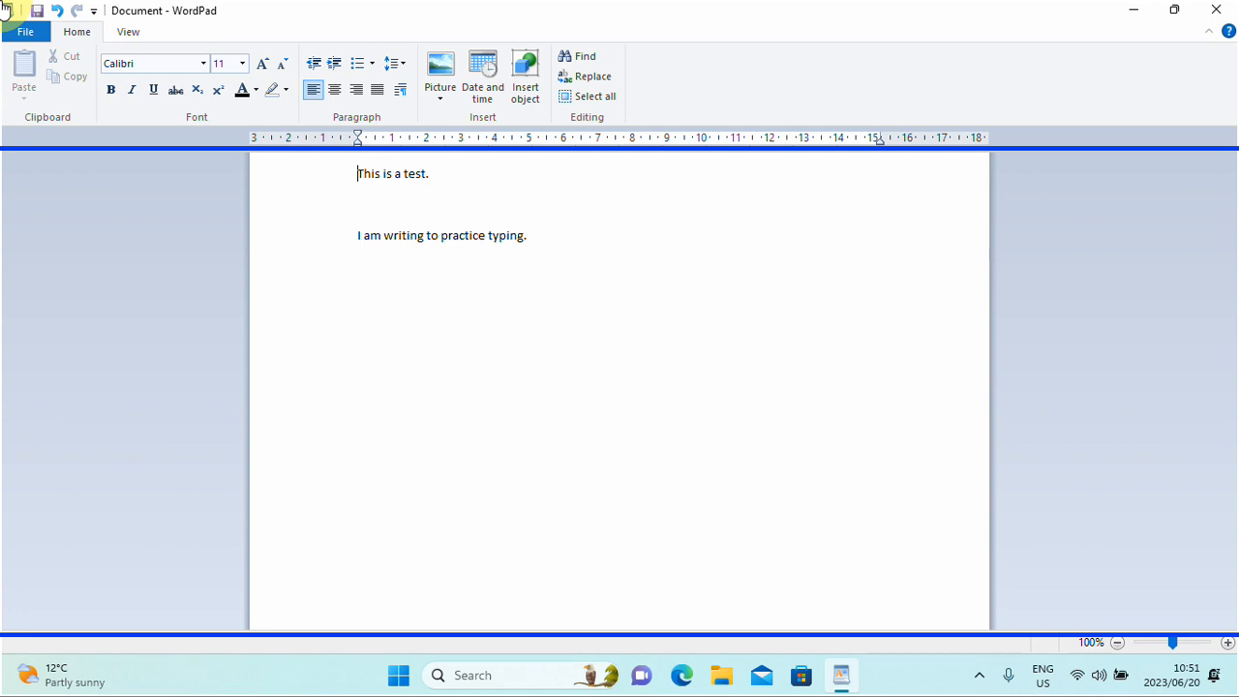
Start File Explorer at This PC and open My Drive (C:).
key(super+e)
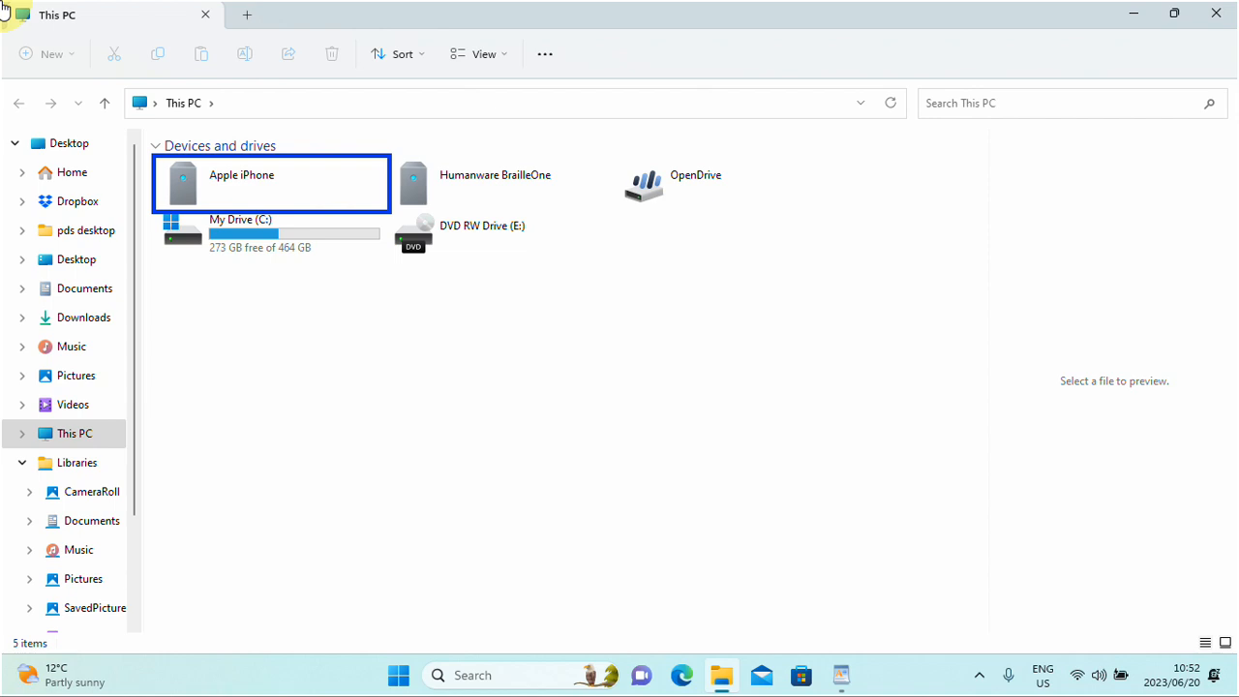
key(d)
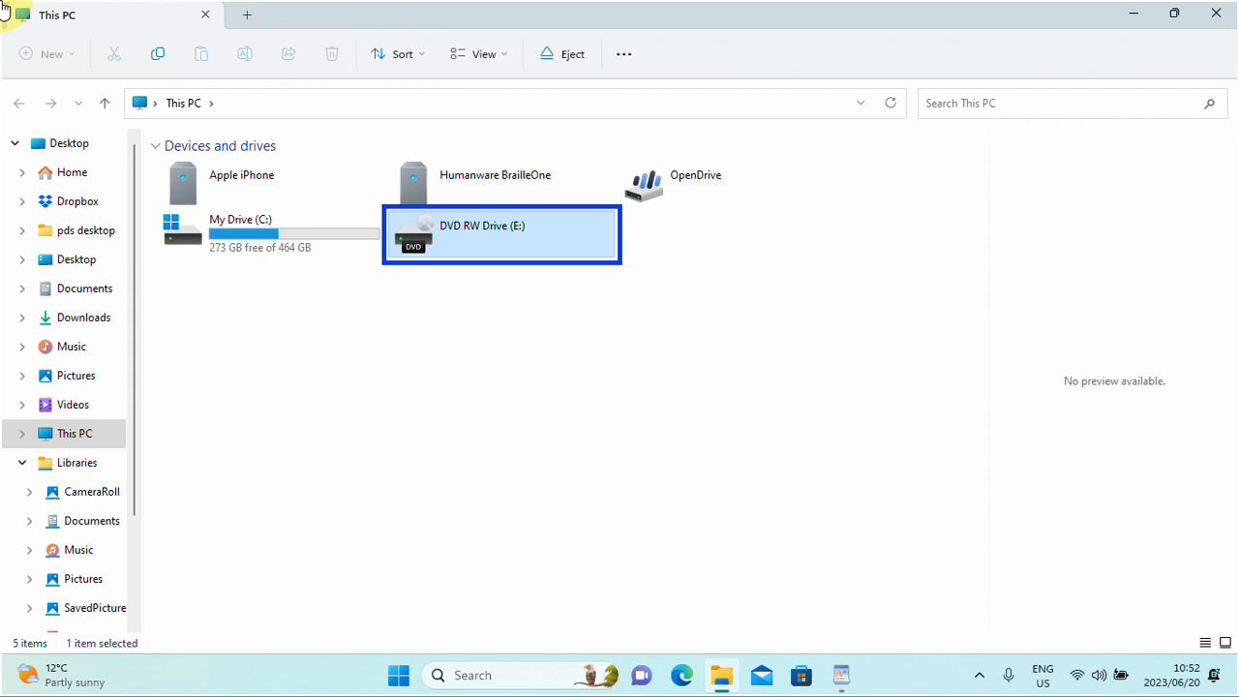
key(Up)
key(Right)
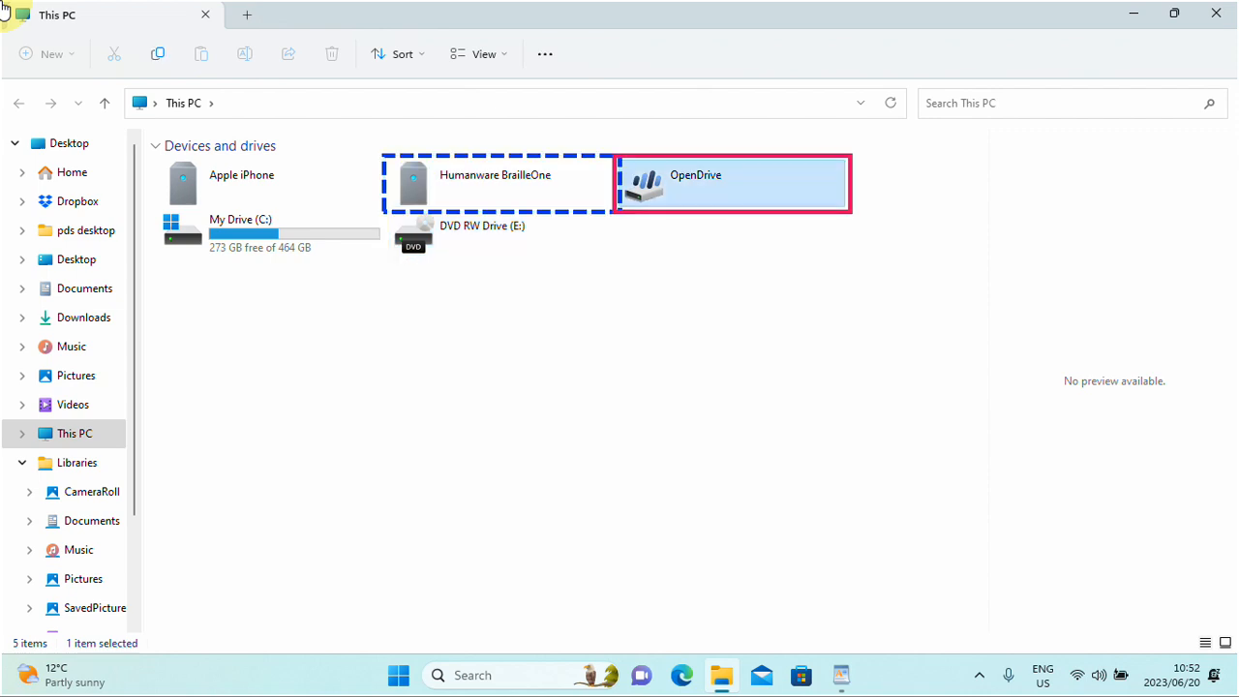
key(Right)
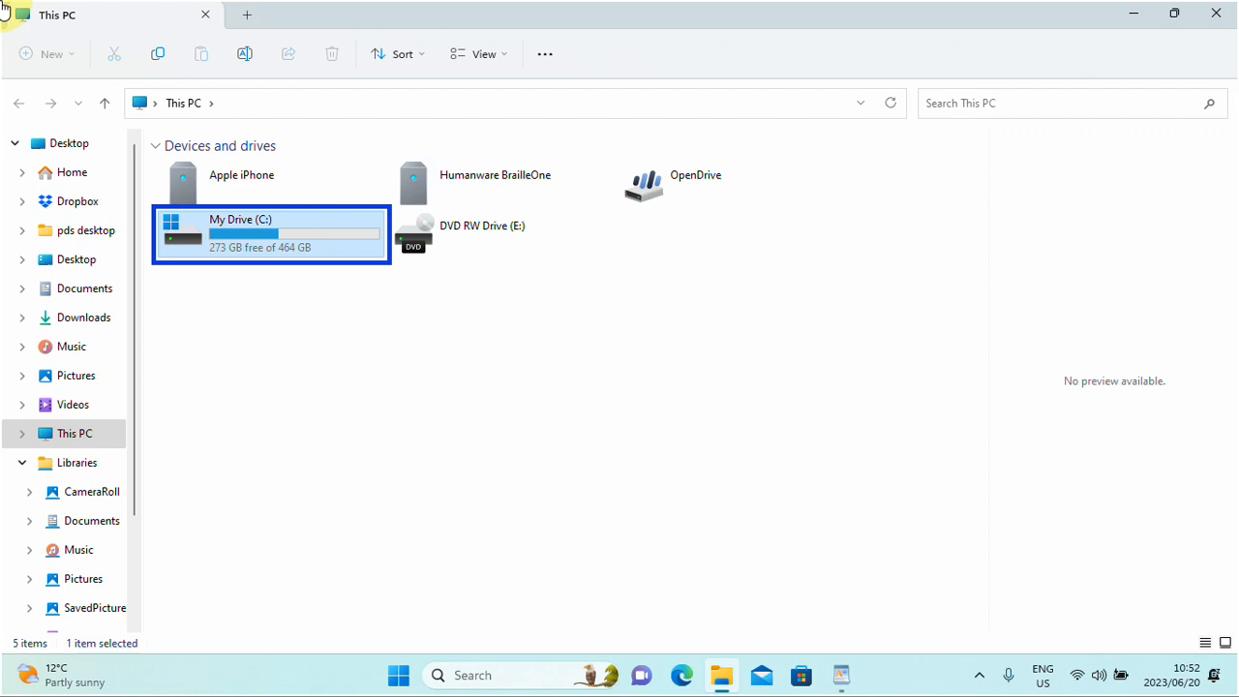
key(Return)
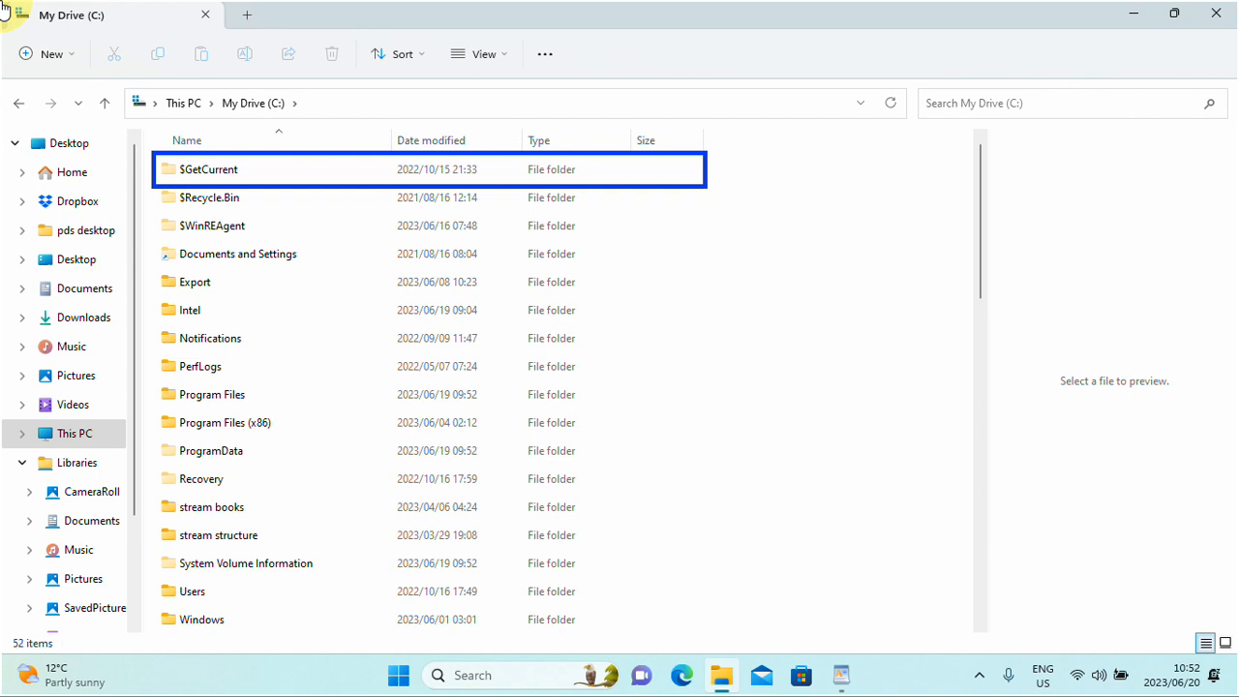
Open the Users folder and the personal profile folder inside it, and select its Documents folder.
key(u)
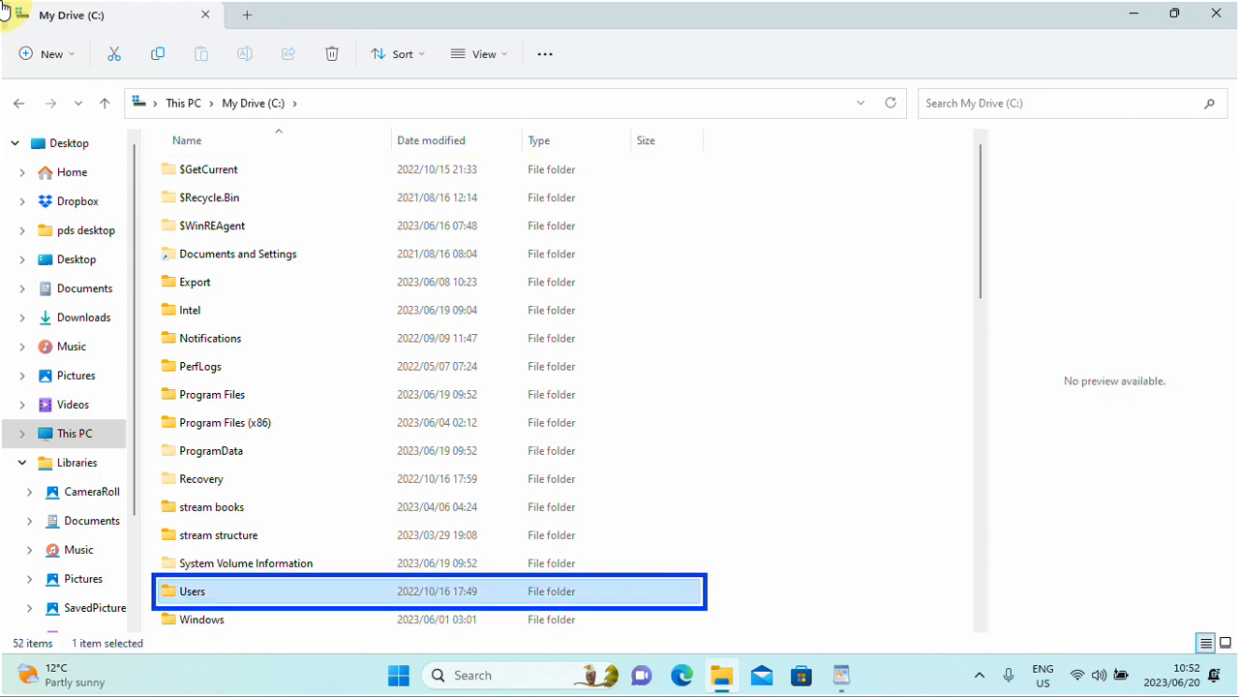
key(Return)
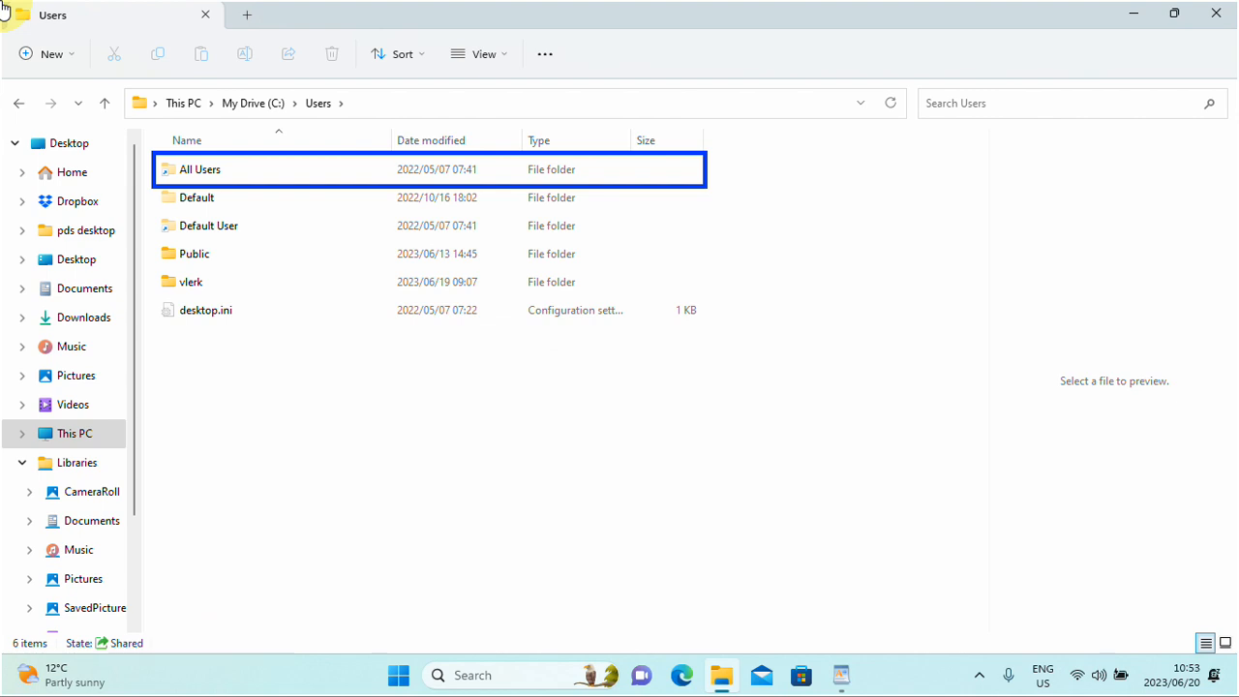
key(v)
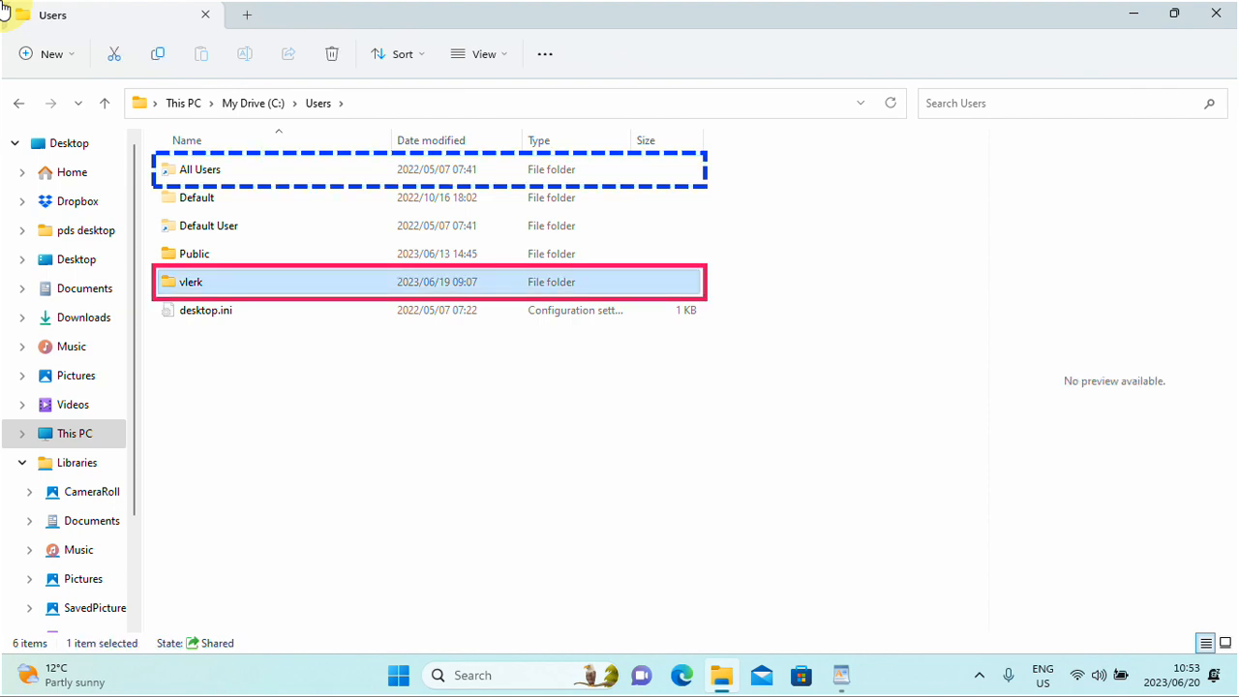
key(Return)
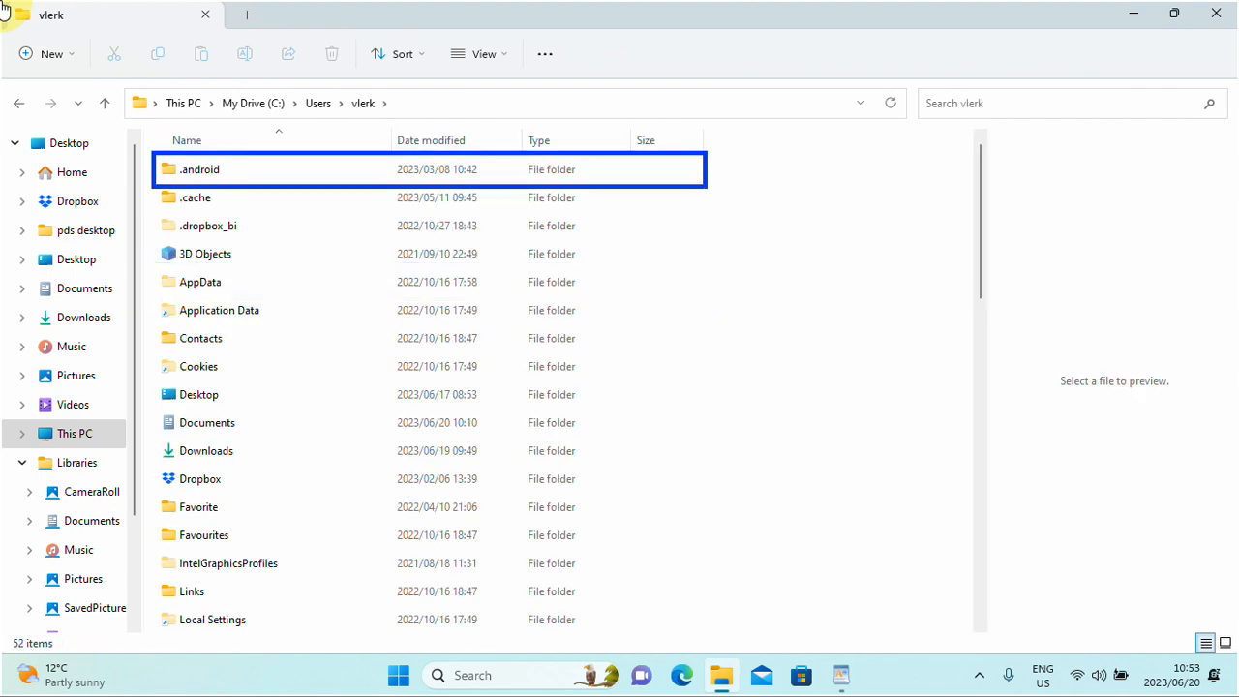
key(d)
key(o)
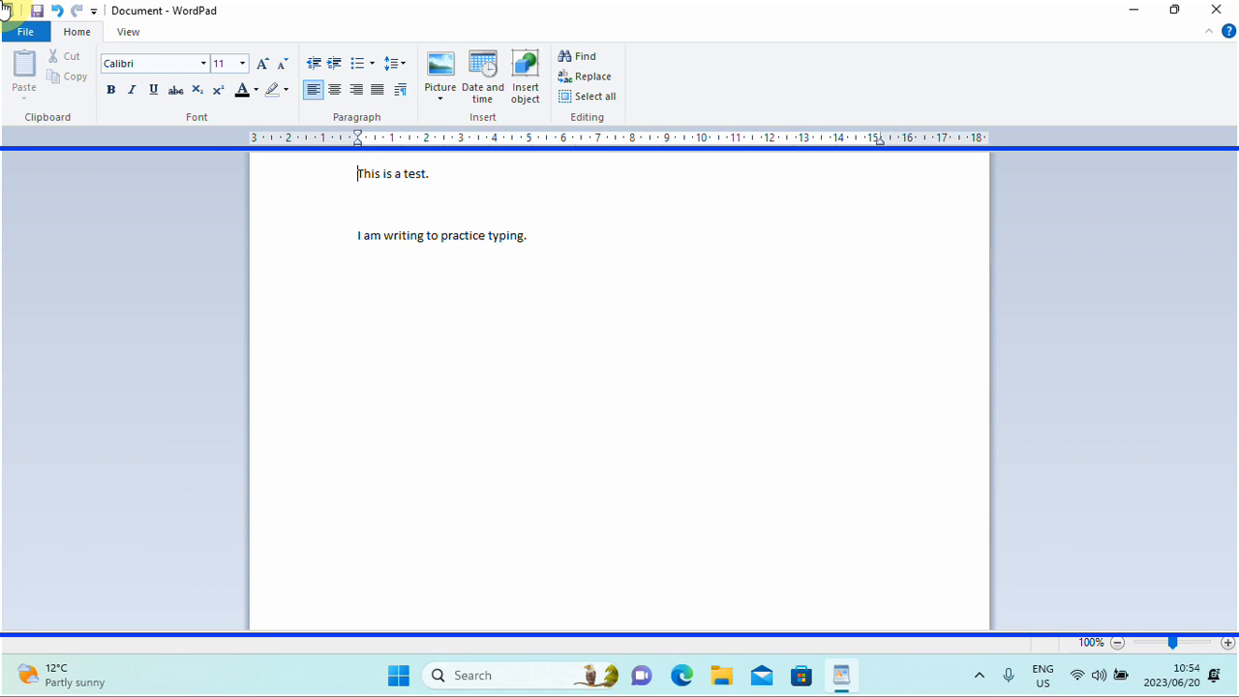
Close the open WordPad document without saving its changes.
key(alt+F4)
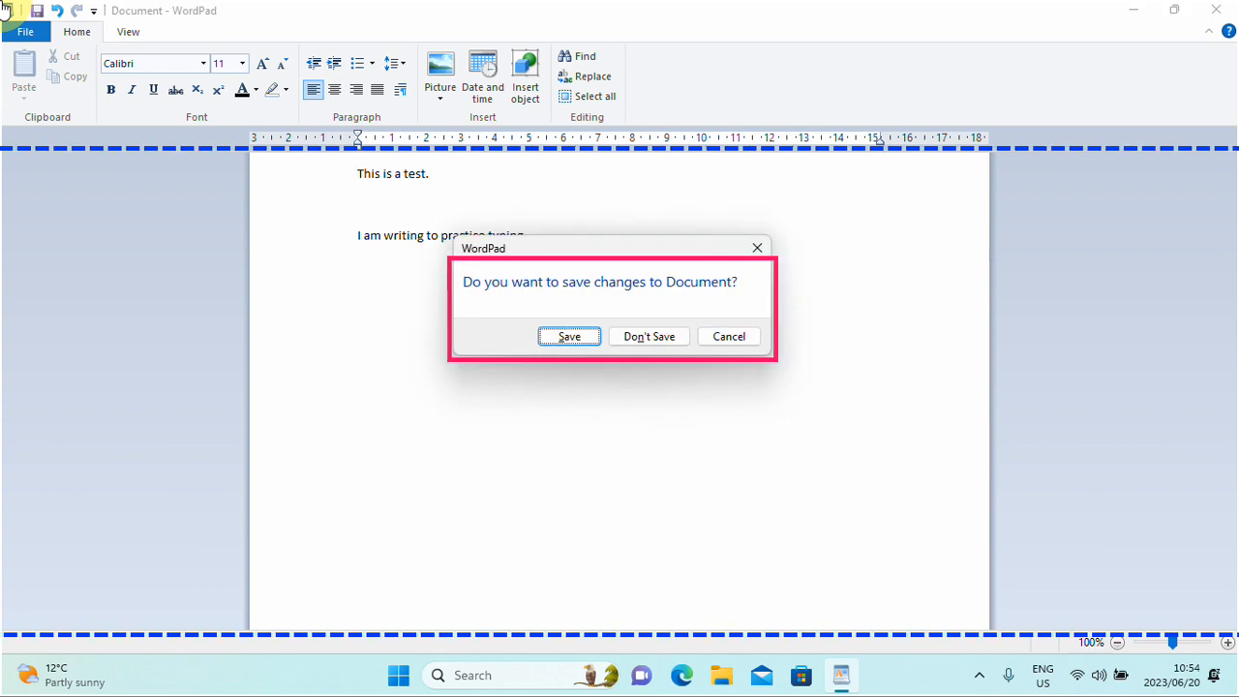
key(Tab)
key(Return)
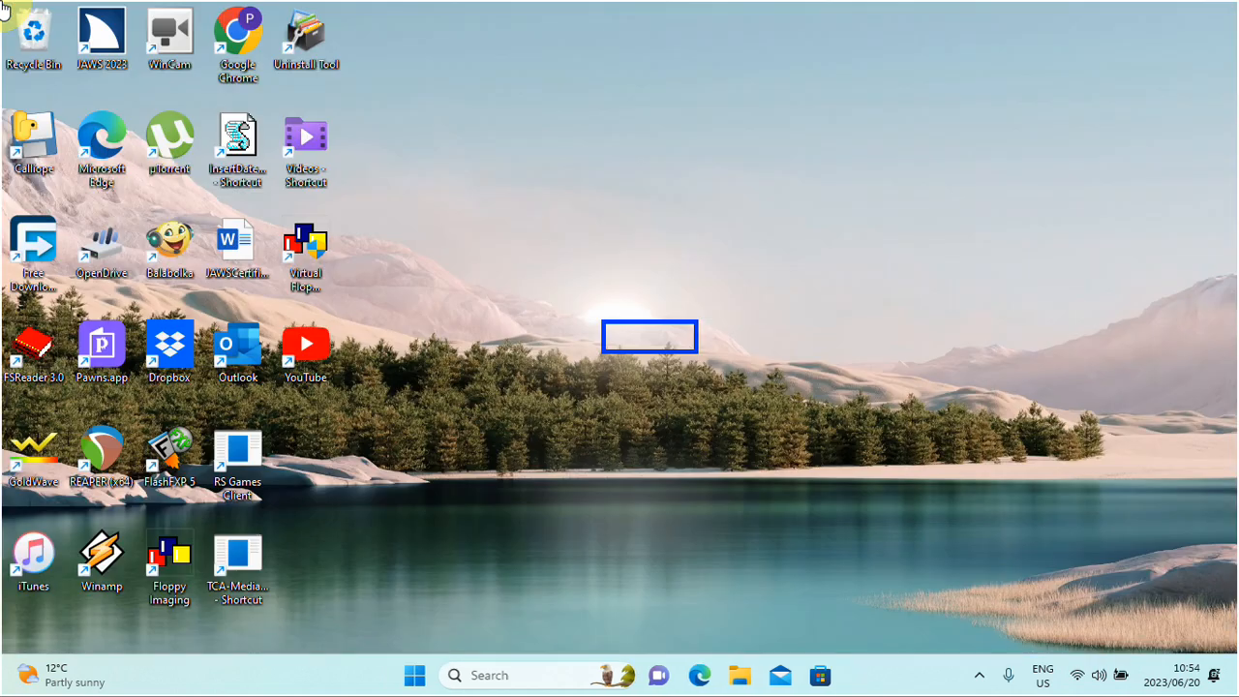
Search Windows for "wordpad" and launch WordPad with a blank document.
key(super)
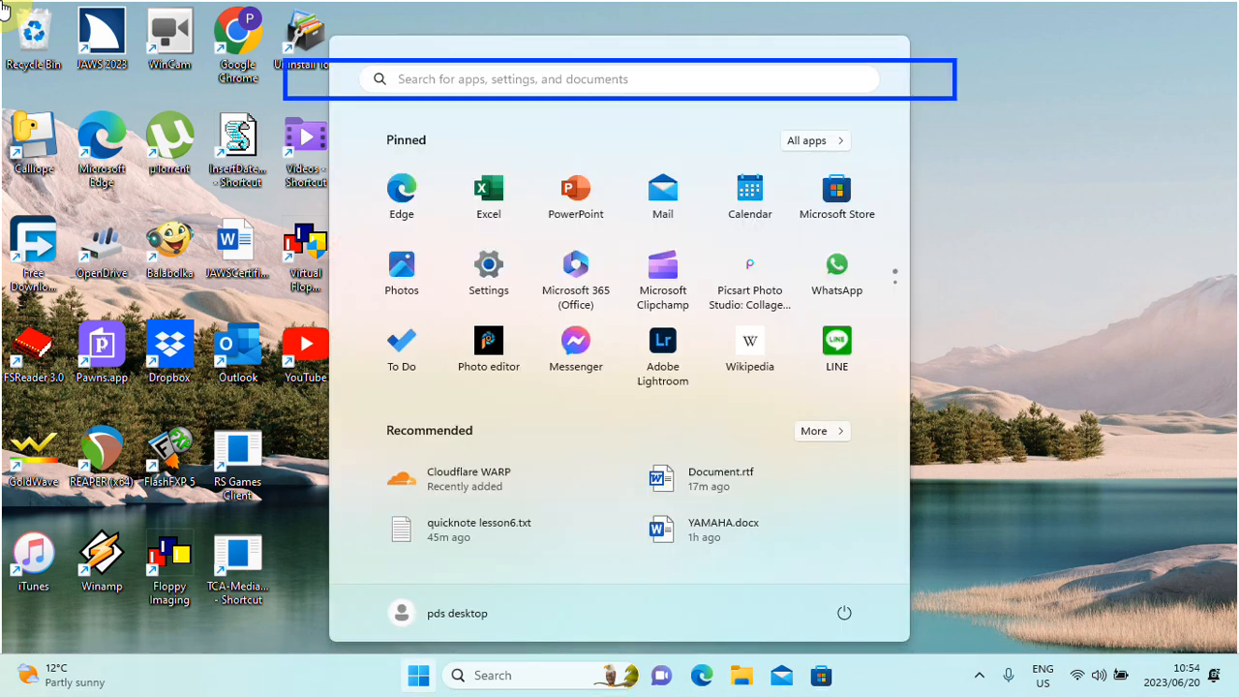
text(word)
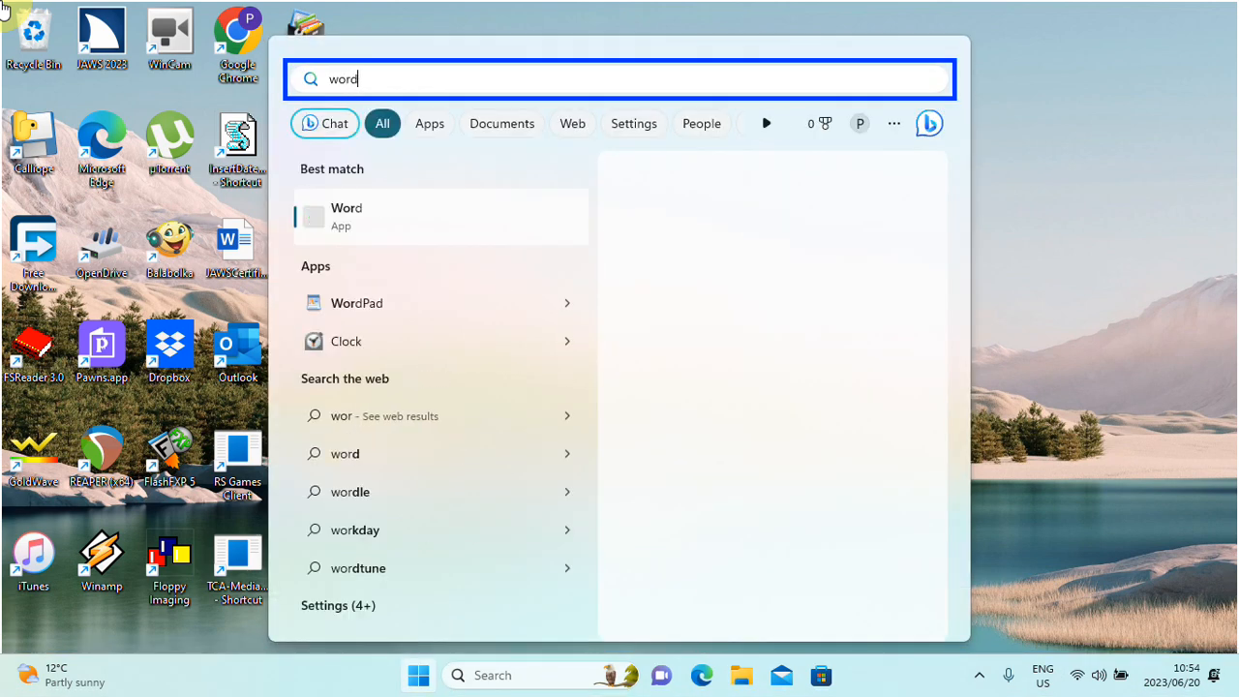
text(pad)
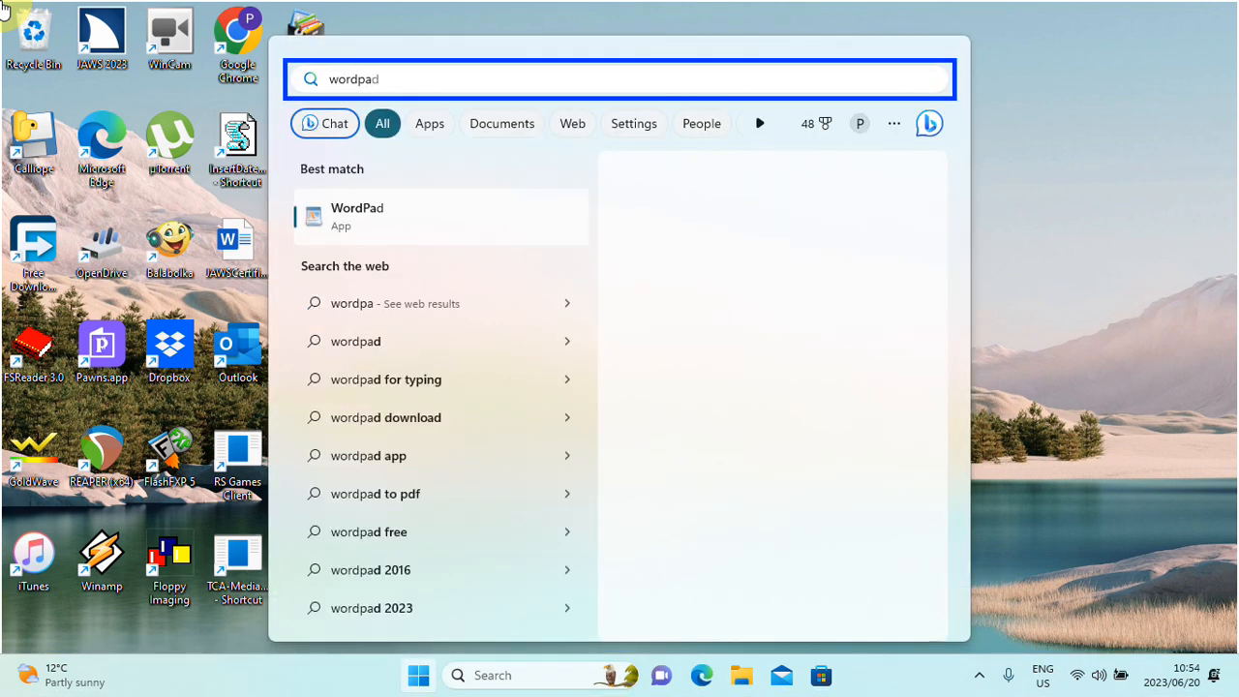
key(Return)
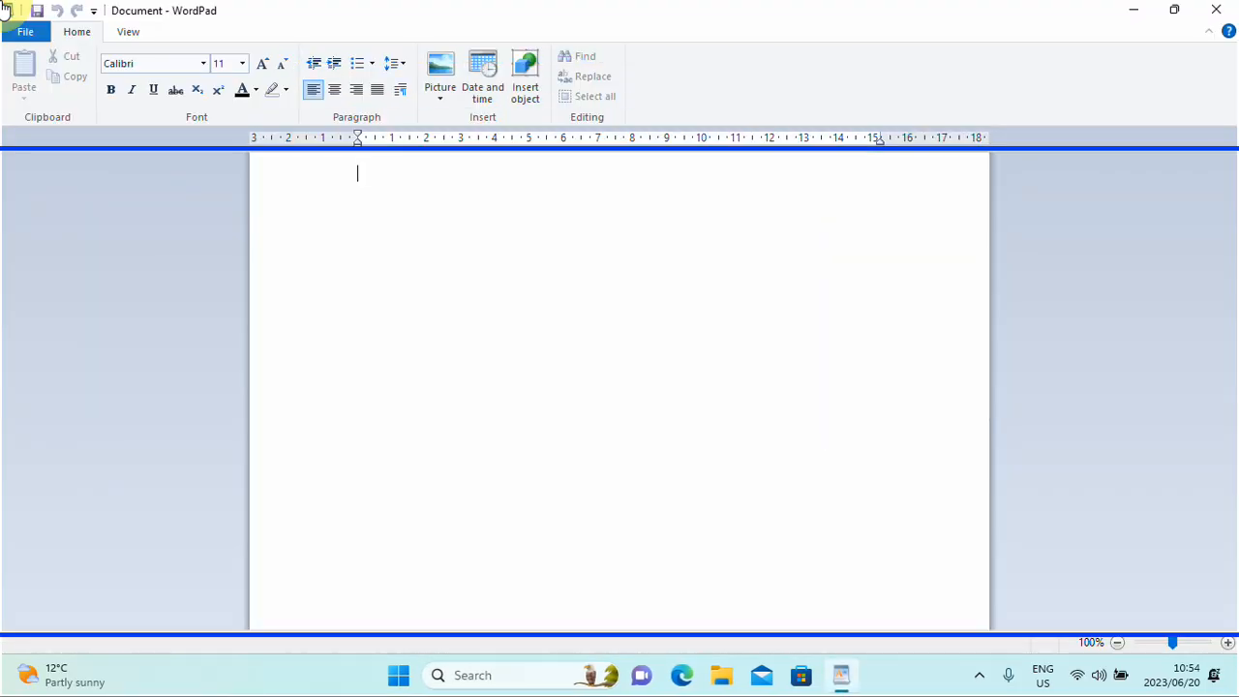
Write "This is a test." on the first line and, after two blank lines, "Today is a cold day.".
text(This is a t)
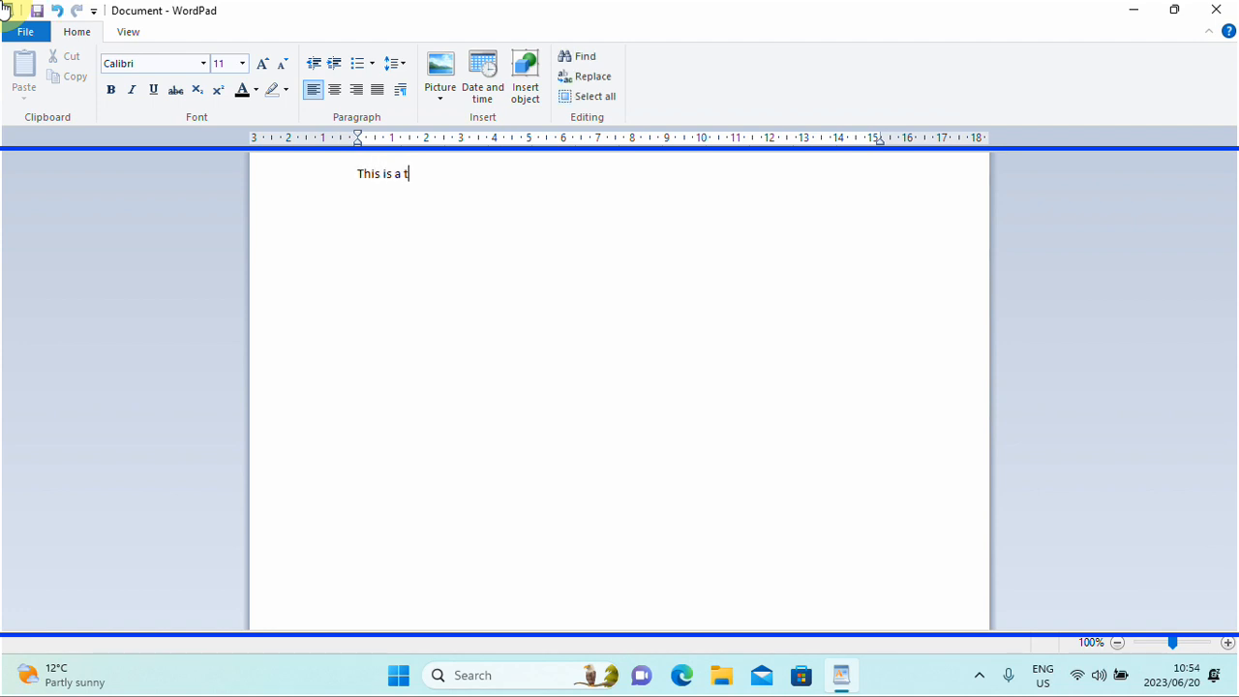
text(est.)
key(Return)
key(Return)
text(\)
key(BackSpace)
key(BackSpace)
key(Return)
text(Today is a cold day.)
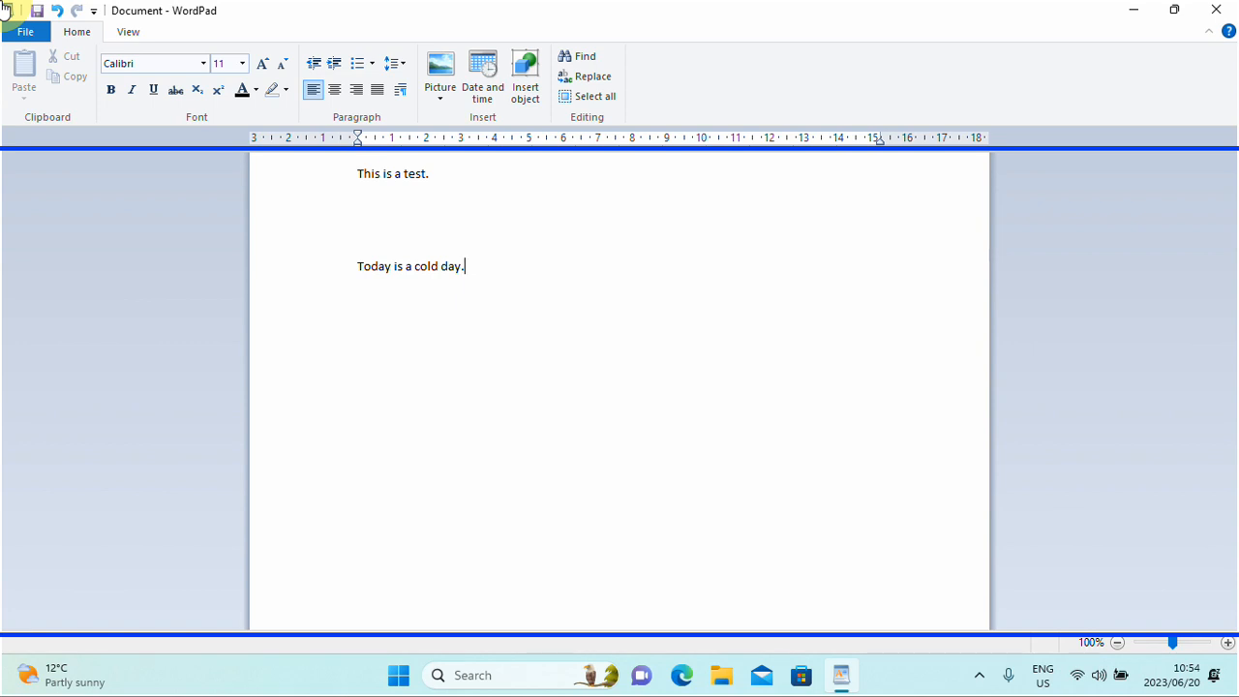
Save the document as "practice file" in Rich Text Format in the Documents folder.
key(ctrl+s)
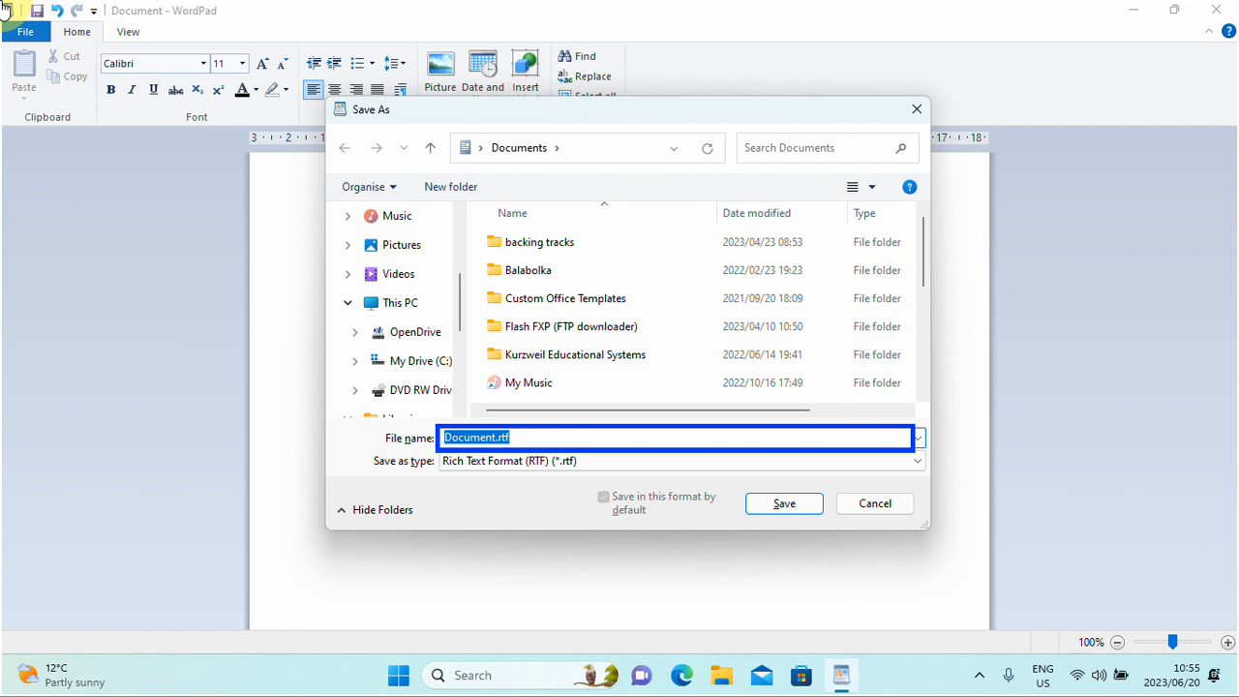
text(prac)
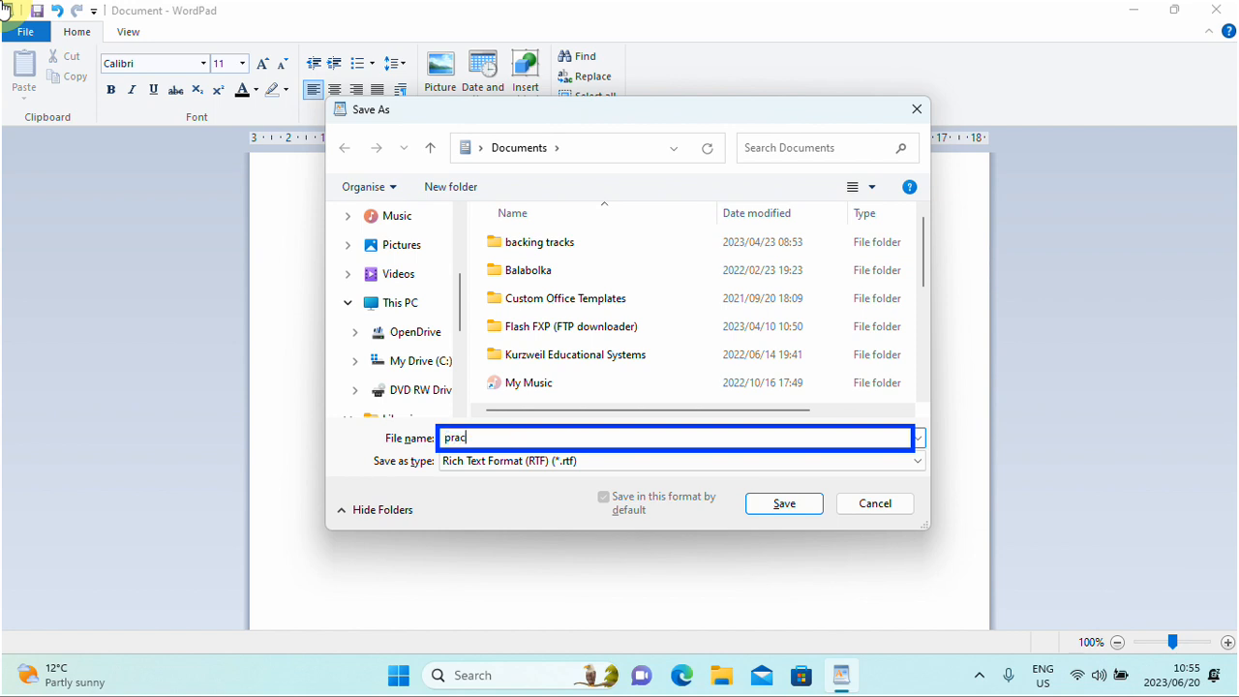
text(tice file)
key(Return)
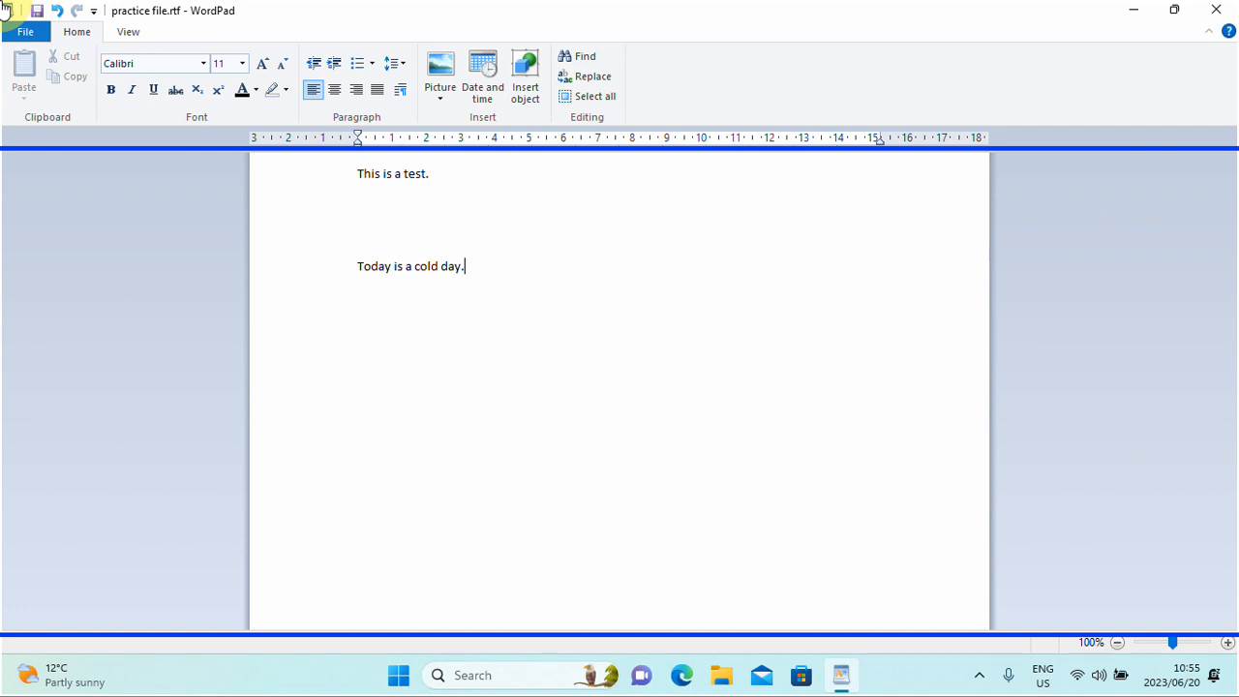
Move the cursor up and down through the lines and return it to the start of the document.
key(Up)
key(Up)
key(Down)
key(Down)
key(Down)
key(Home)
key(ctrl+Home)
Move the cursor forward and back through the first sentence by character, and again by whole word.
key(Right)
key(Right)
key(Left)
key(Left)
key(ctrl+Right)
key(ctrl+Right)
key(ctrl+Left)
key(ctrl+Left)
Delete the words "This", "is" and "test" from the first line, keeping the "a".
key(ctrl+Right)
key(BackSpace)
key(BackSpace)
key(ctrl+BackSpace)
key(Right)
key(ctrl+Left)
key(Delete)
key(Delete)
key(Delete)
key(Delete)
key(Delete)
key(Delete)
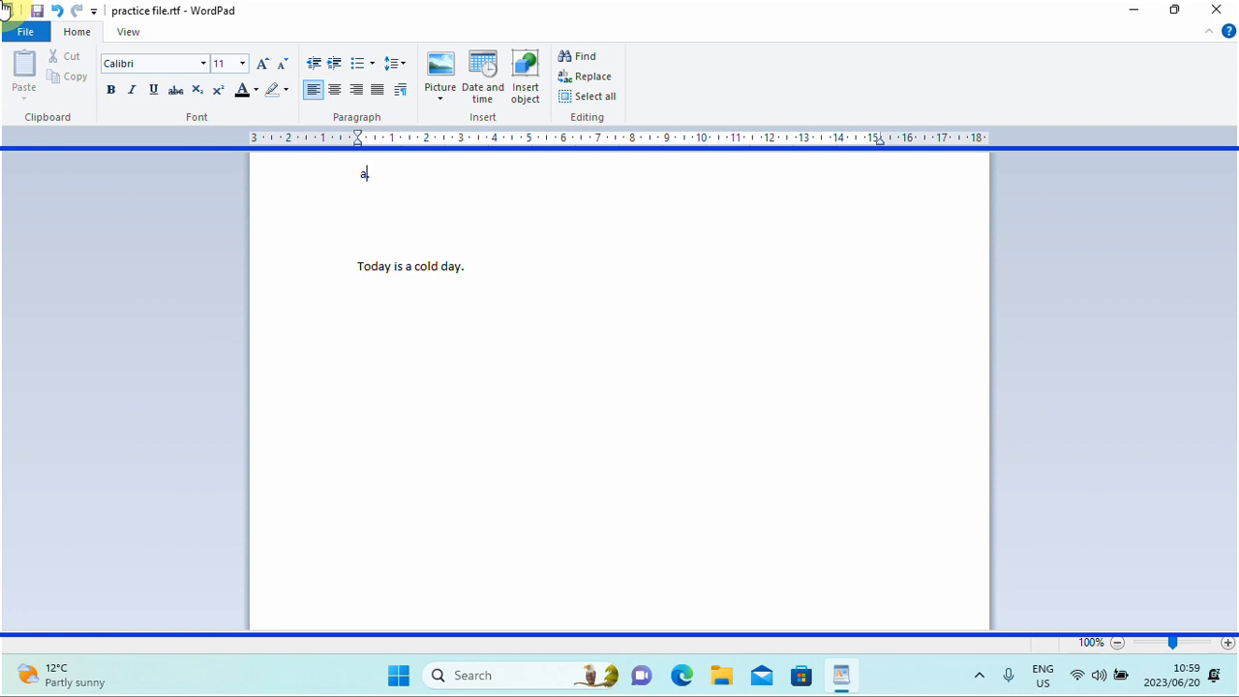